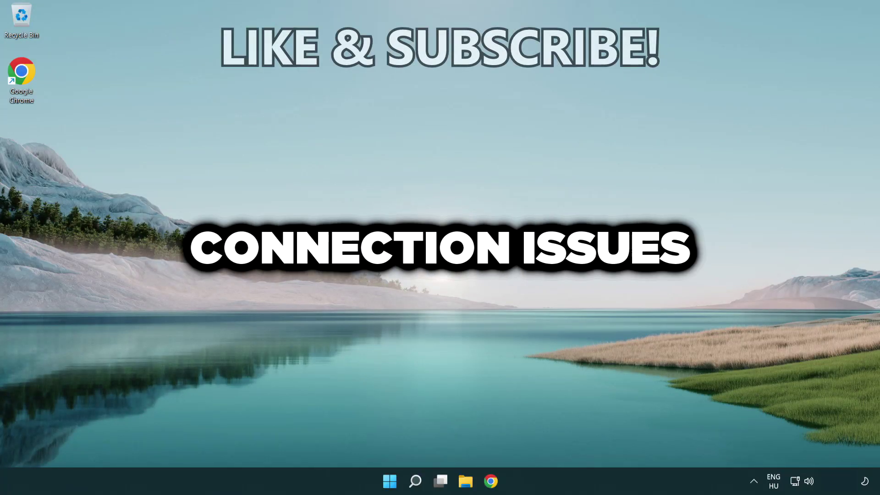
Step: Search for cmd and run Command Prompt as administrator
{"action": "left_click", "coordinate": [416, 487]}
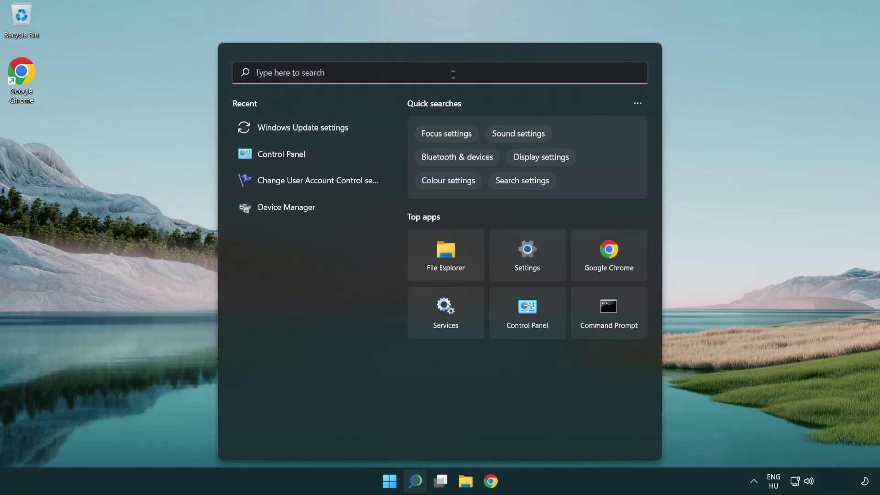
{"action": "type", "text": "cmd"}
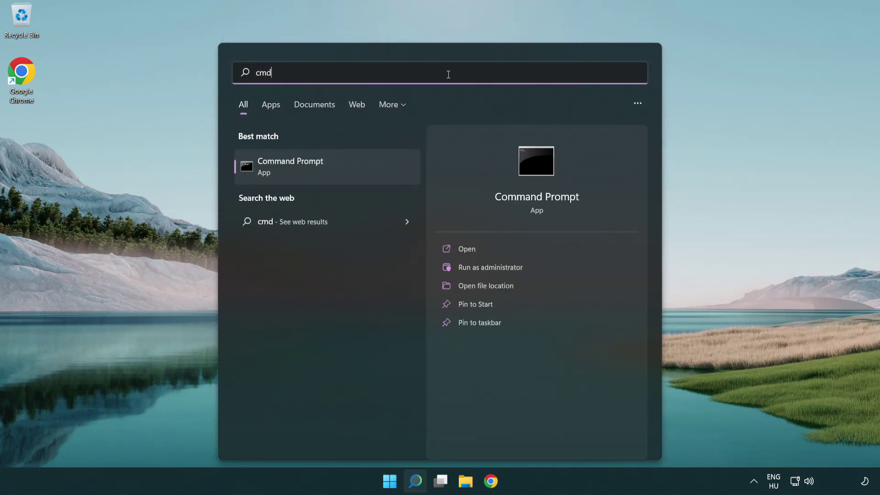
{"action": "right_click", "coordinate": [358, 163]}
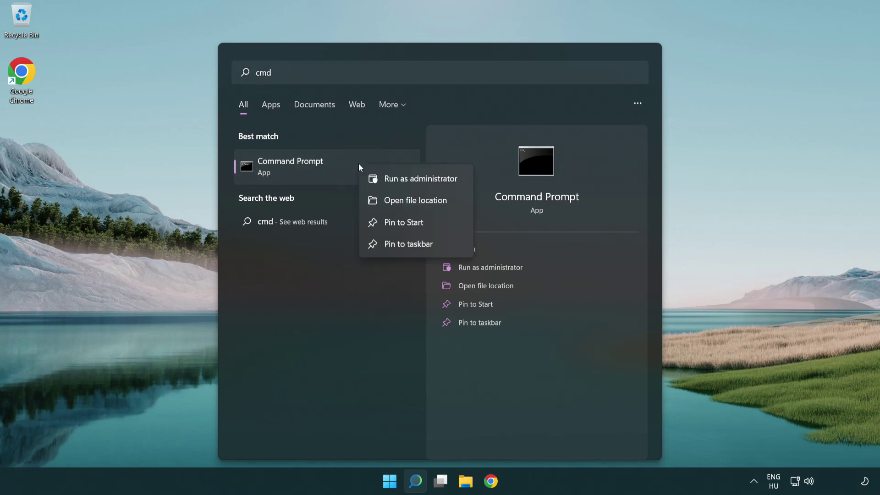
{"action": "left_click", "coordinate": [427, 181]}
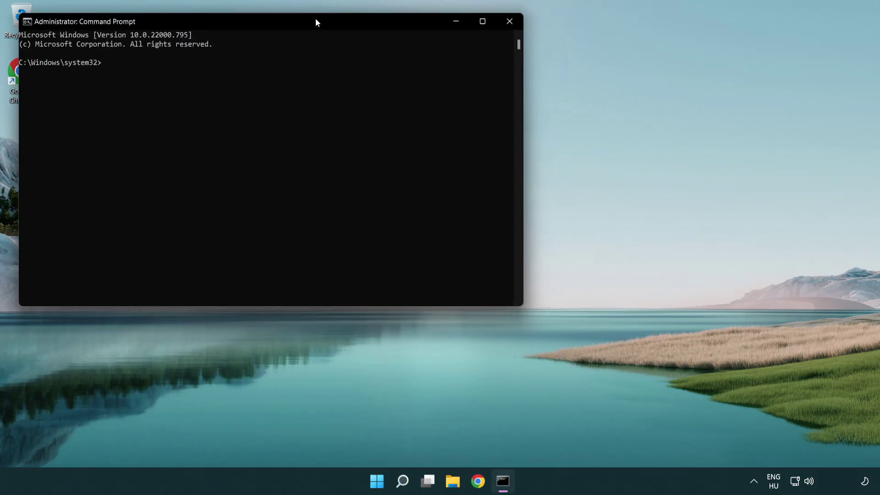
Step: Center the admin prompt and flush the DNS resolver cache with ipconfig /flushdns
{"action": "left_click_drag", "start_coordinate": [314, 20], "coordinate": [476, 102]}
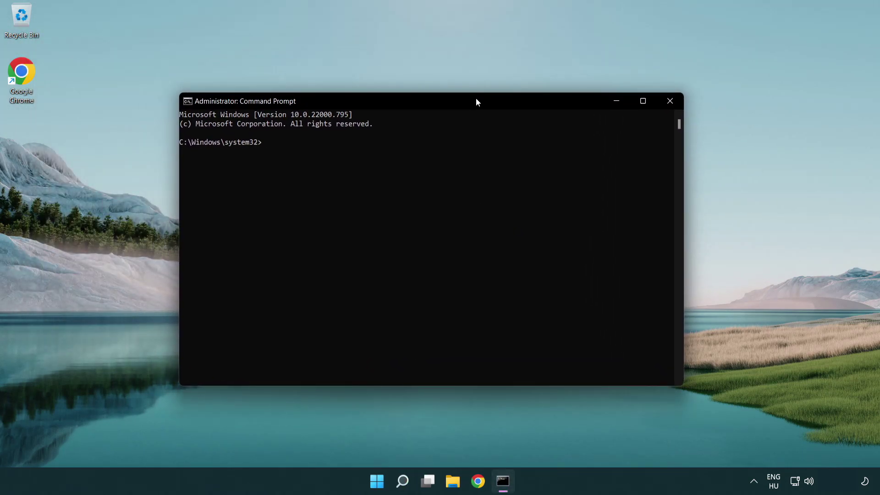
{"action": "type", "text": "i"}
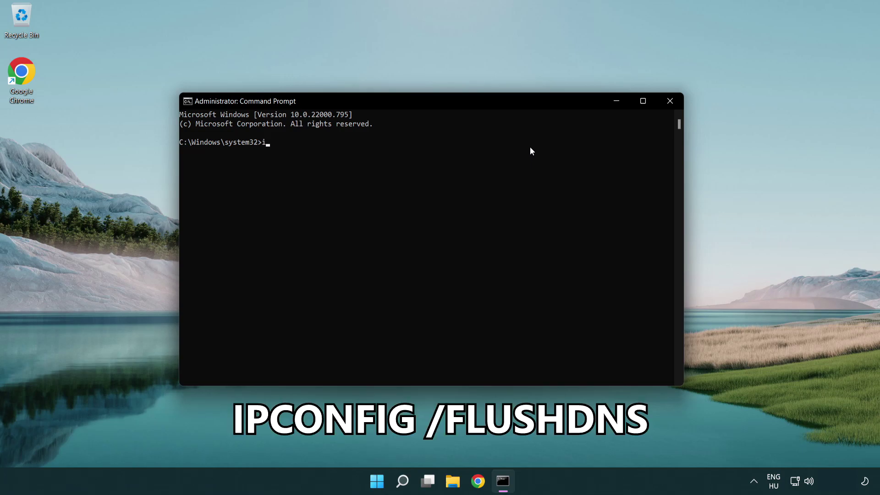
{"action": "type", "text": "pconfig /flushdns"}
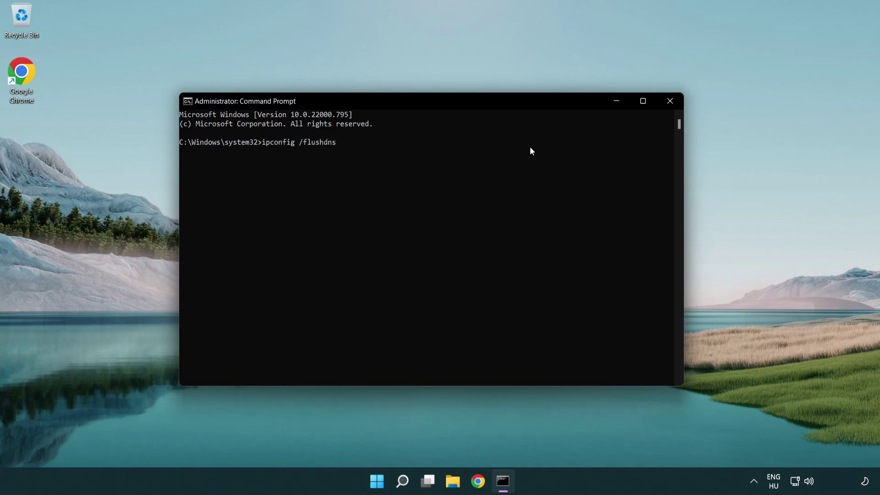
{"action": "key", "text": "Return"}
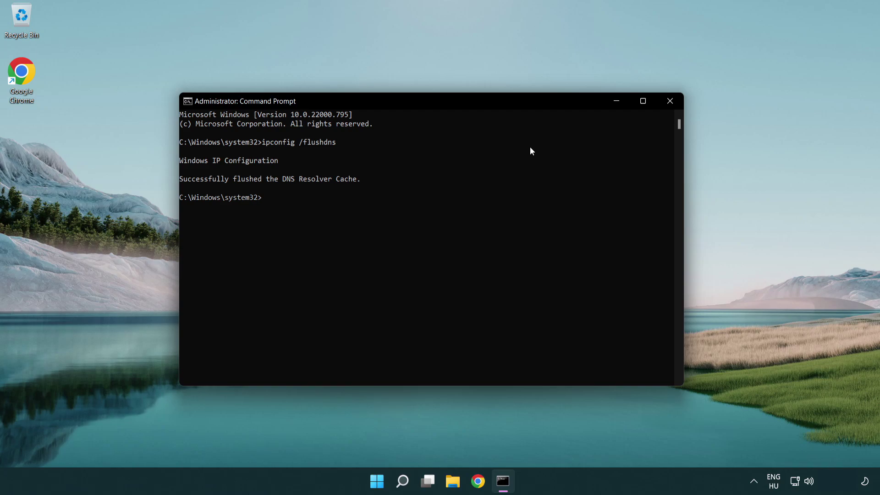
Step: Reset the Winsock catalog with netsh winsock reset, then type exit
{"action": "type", "text": "net"}
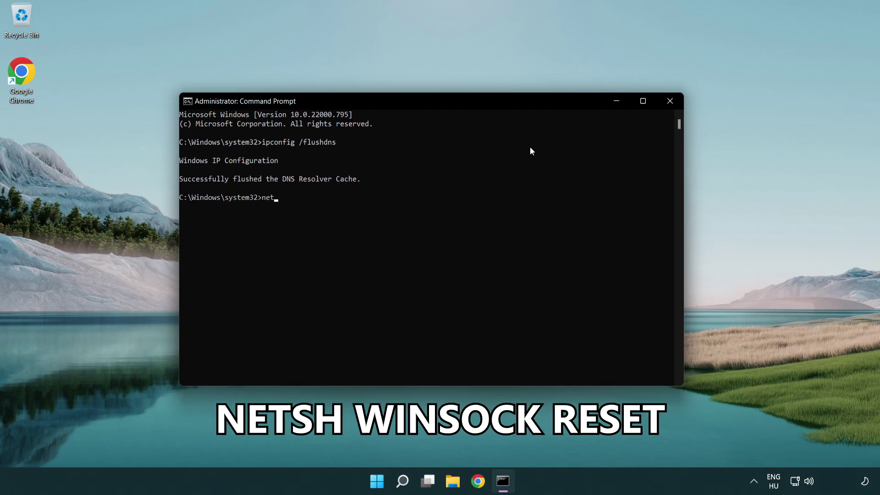
{"action": "type", "text": "sh winsock reset"}
{"action": "key", "text": "Return"}
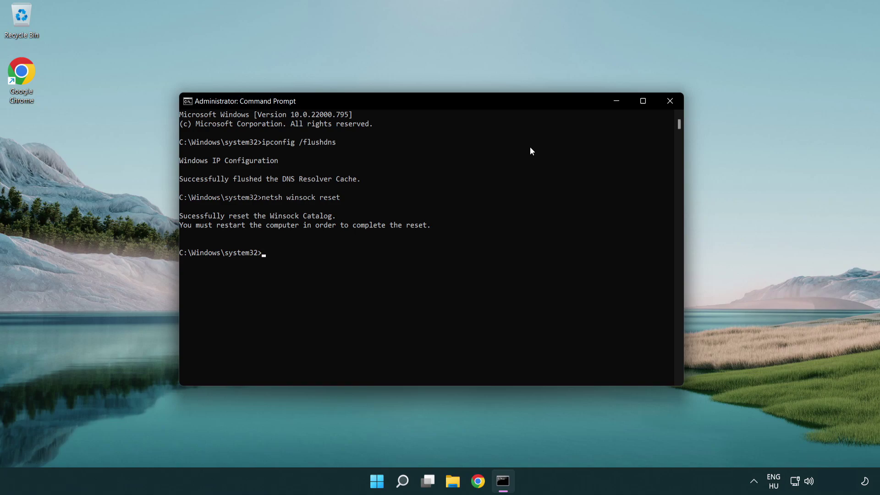
{"action": "type", "text": "exit"}
Step: Close Command Prompt and open Advanced network settings from the taskbar network icon
{"action": "key", "text": "Return"}
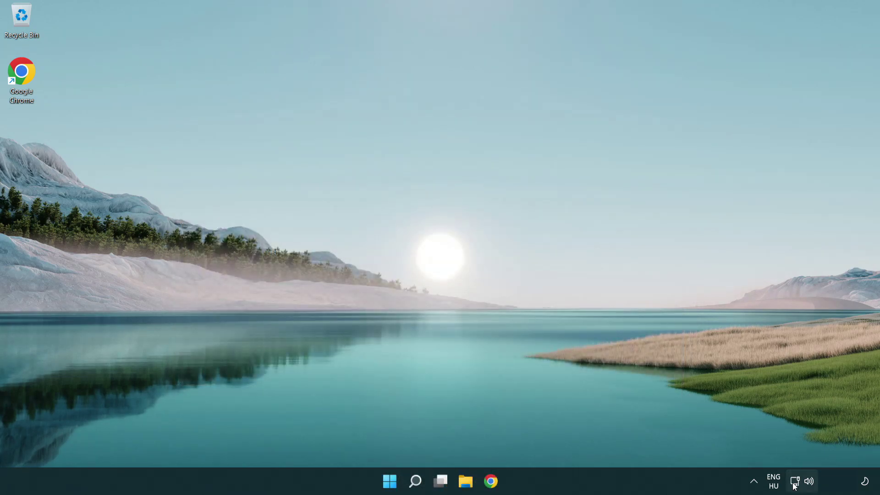
{"action": "right_click", "coordinate": [798, 484]}
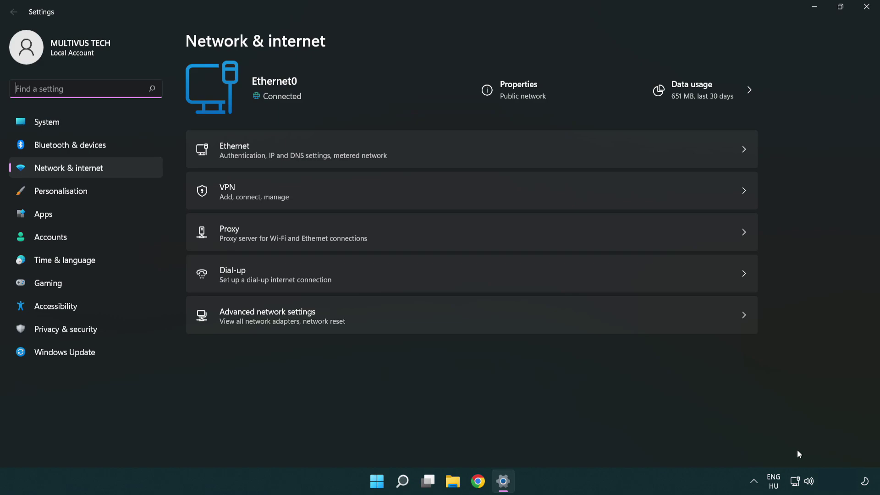
{"action": "left_click", "coordinate": [473, 322]}
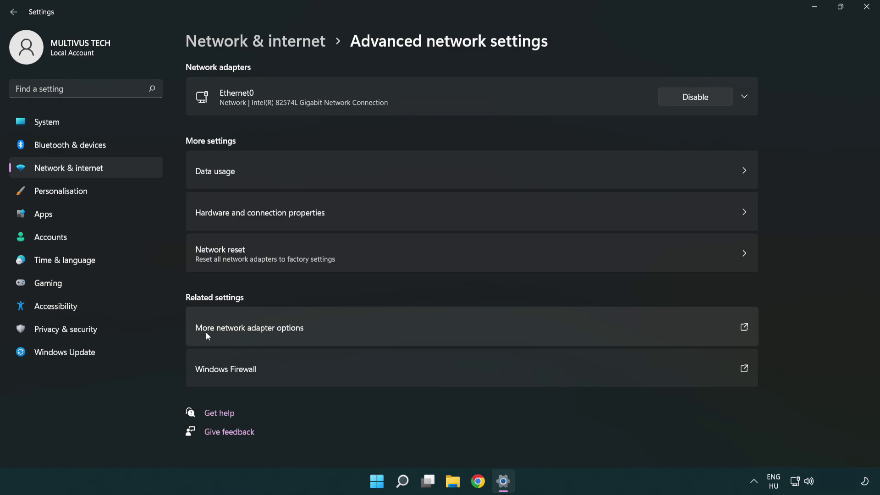
Step: Open Ethernet0's properties in Network Connections and select Internet Protocol Version 4 (TCP/IPv4)
{"action": "left_click", "coordinate": [270, 332]}
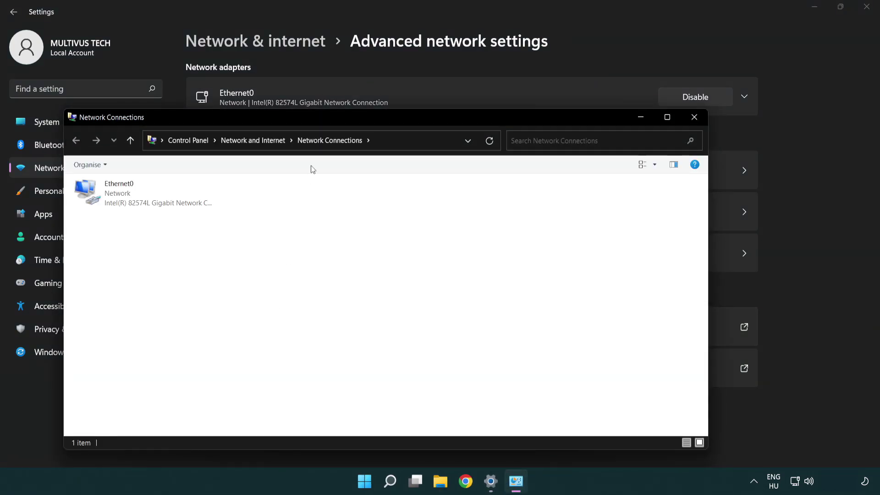
{"action": "left_click_drag", "start_coordinate": [327, 120], "coordinate": [384, 70]}
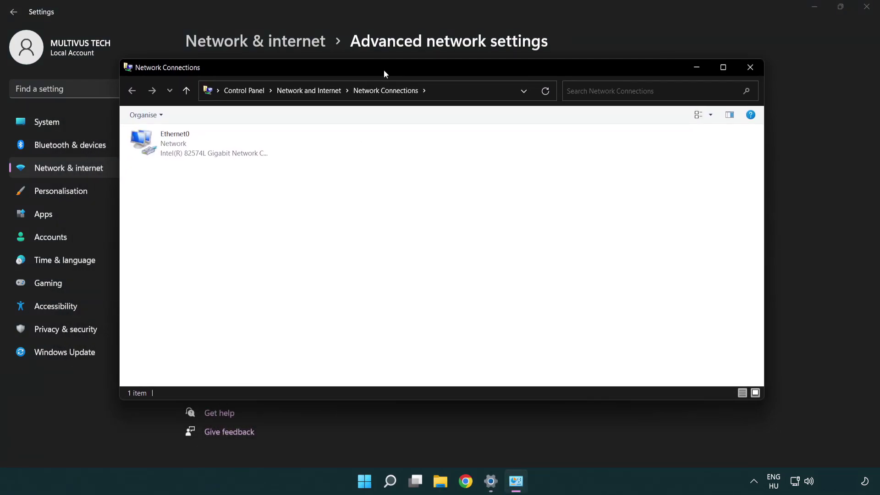
{"action": "left_click", "coordinate": [178, 149]}
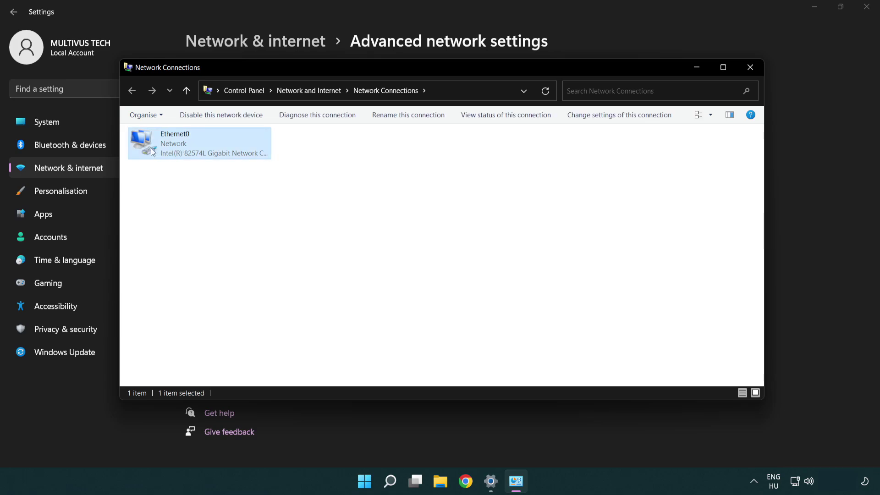
{"action": "right_click", "coordinate": [198, 143]}
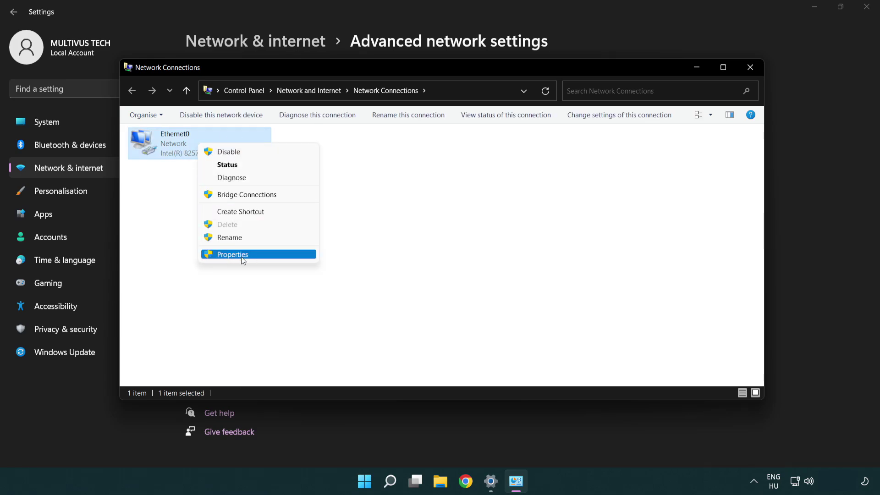
{"action": "left_click", "coordinate": [265, 256]}
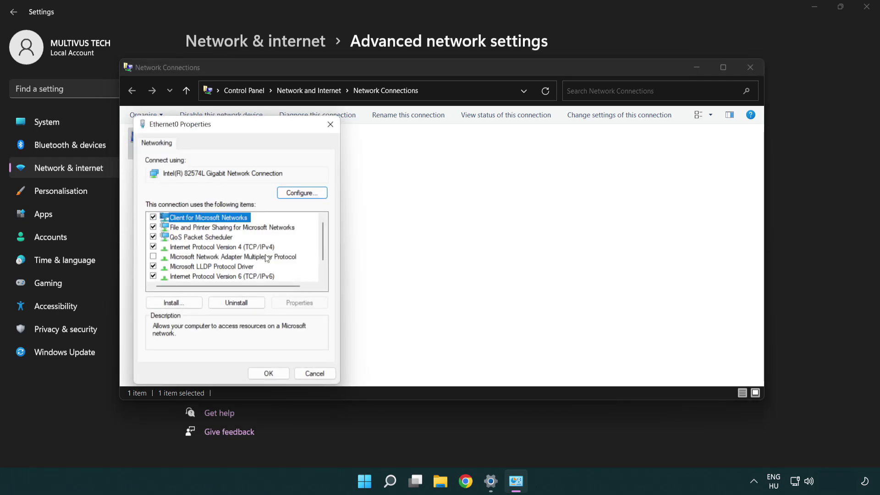
{"action": "left_click_drag", "start_coordinate": [225, 129], "coordinate": [427, 117]}
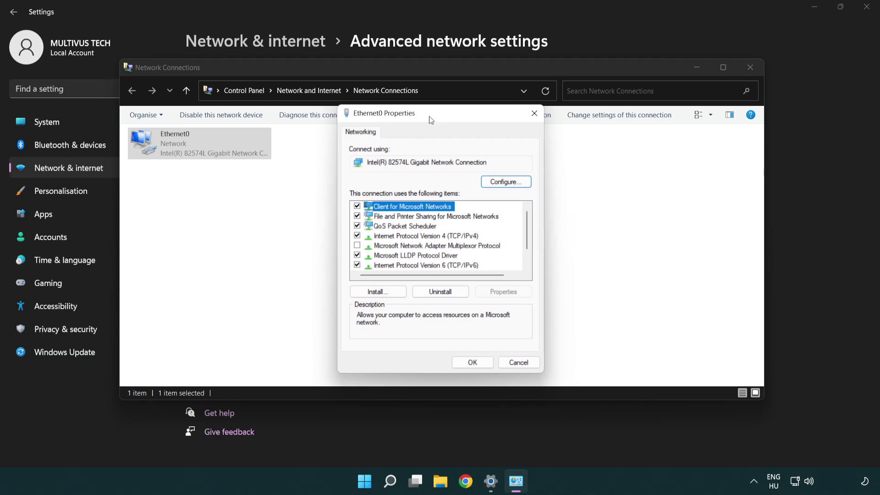
{"action": "left_click", "coordinate": [403, 237]}
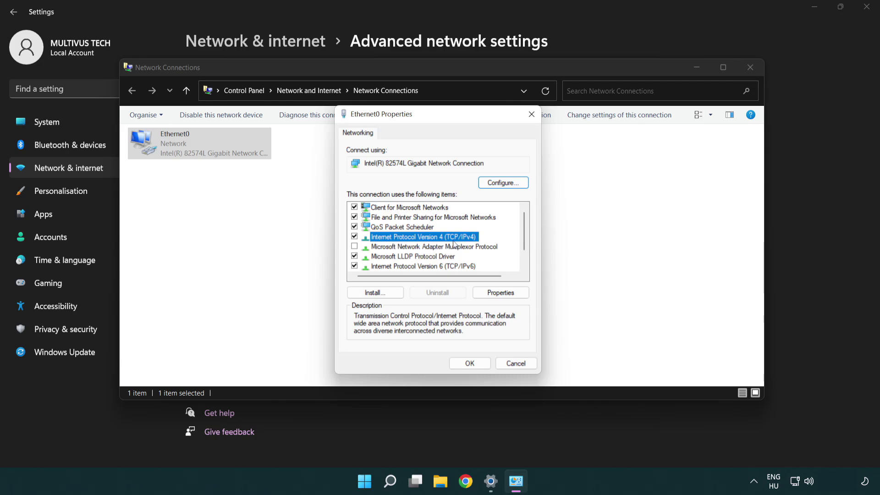
Step: Set Ethernet0's IPv4 DNS servers to 8.8.8.8 and 8.8.4.4, then save and close
{"action": "left_click", "coordinate": [502, 298]}
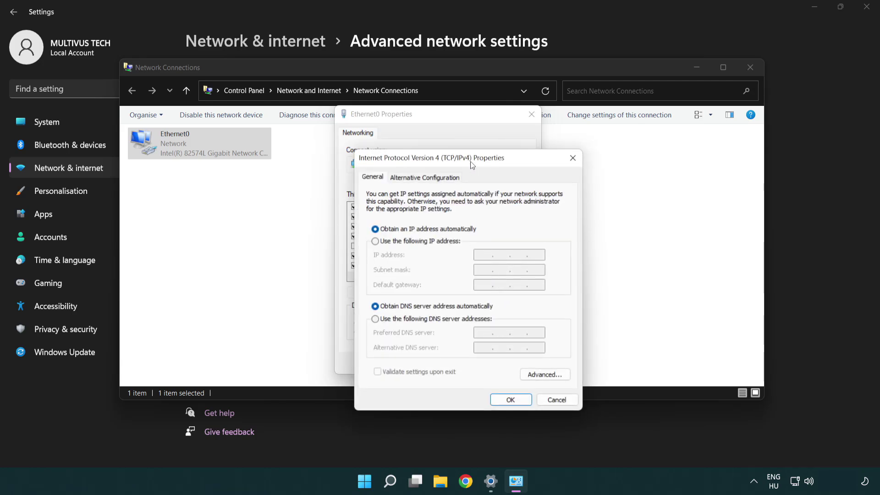
{"action": "left_click_drag", "start_coordinate": [472, 164], "coordinate": [441, 125]}
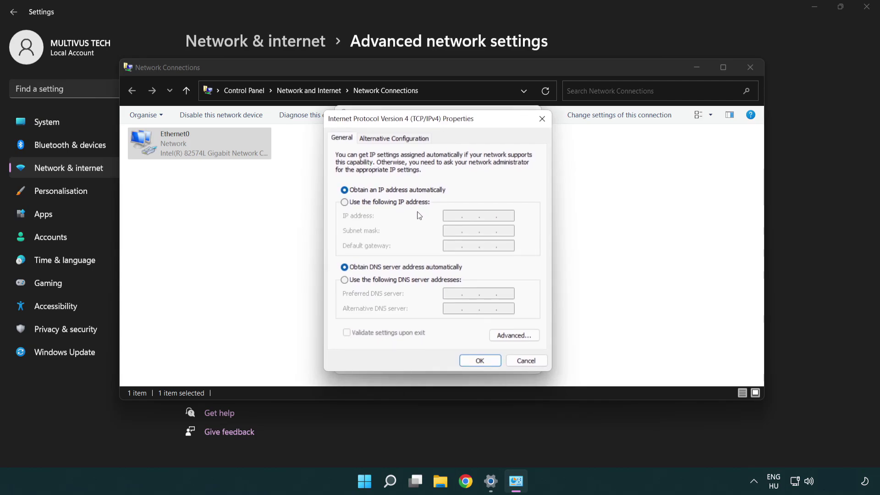
{"action": "left_click", "coordinate": [360, 283]}
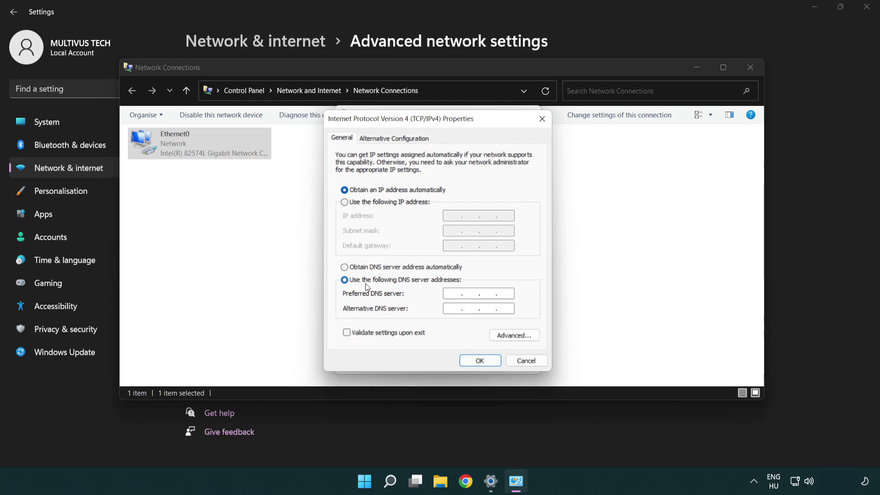
{"action": "type", "text": "8."}
{"action": "type", "text": "8."}
{"action": "type", "text": "8."}
{"action": "type", "text": "8"}
{"action": "type", "text": "8.8."}
{"action": "type", "text": "4.4"}
{"action": "left_click", "coordinate": [479, 363]}
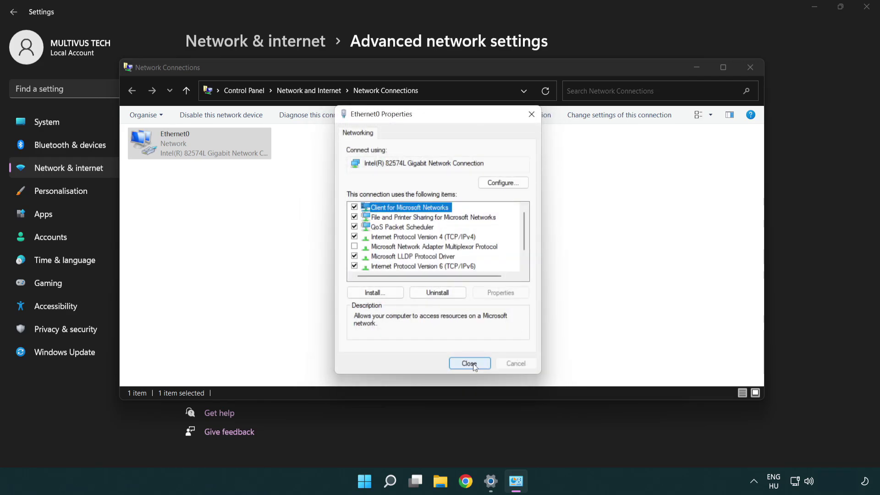
{"action": "left_click", "coordinate": [474, 364]}
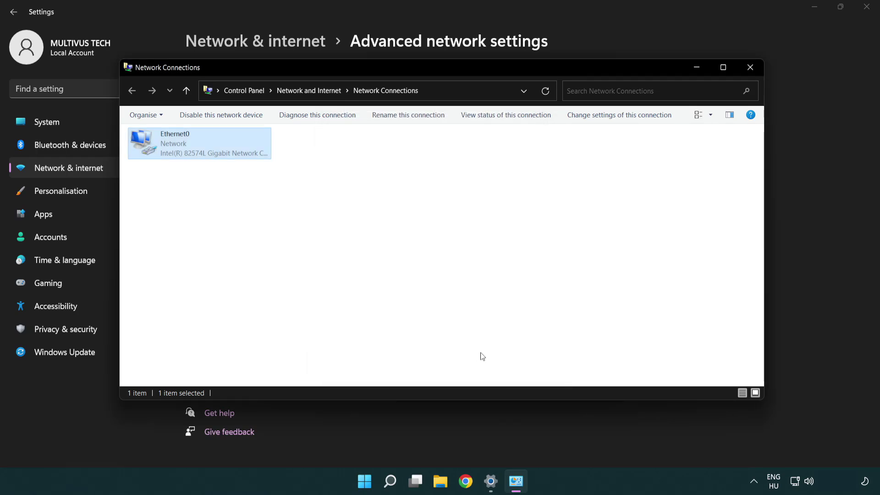
Step: Close Network Connections and Settings, then show the Start menu's power options
{"action": "left_click", "coordinate": [751, 69]}
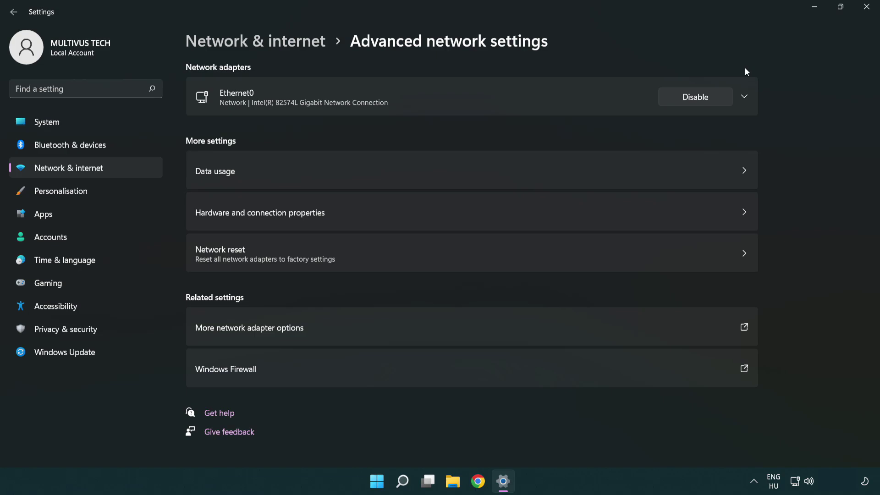
{"action": "left_click", "coordinate": [866, 7]}
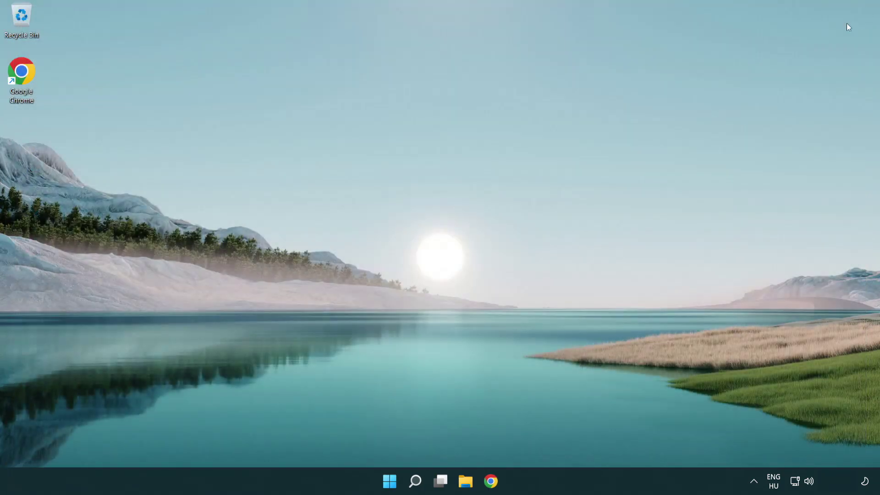
{"action": "left_click", "coordinate": [390, 481]}
{"action": "left_click", "coordinate": [583, 442]}
Step: Go to Advanced network settings > Network reset from the taskbar network icon
{"action": "right_click", "coordinate": [795, 481]}
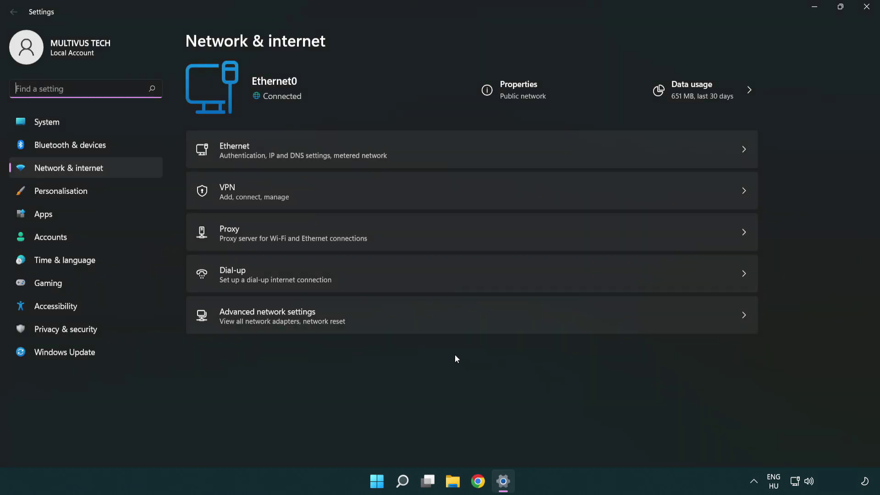
{"action": "left_click", "coordinate": [399, 317]}
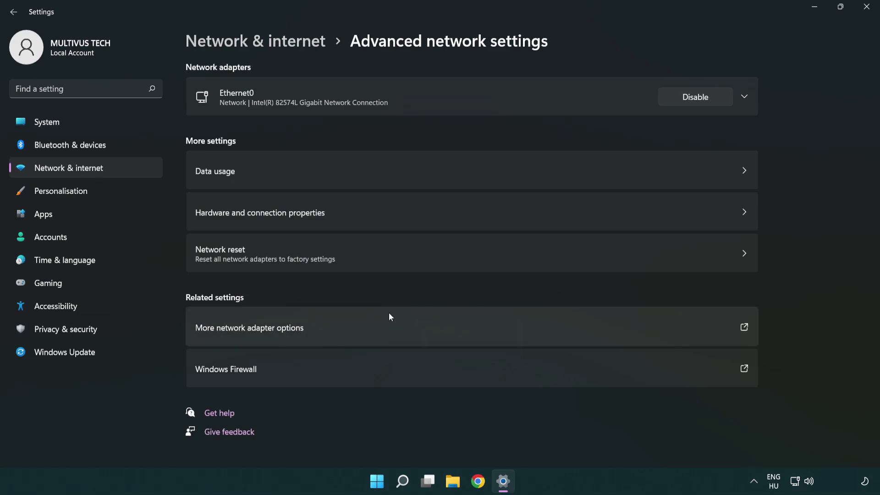
{"action": "left_click", "coordinate": [396, 261]}
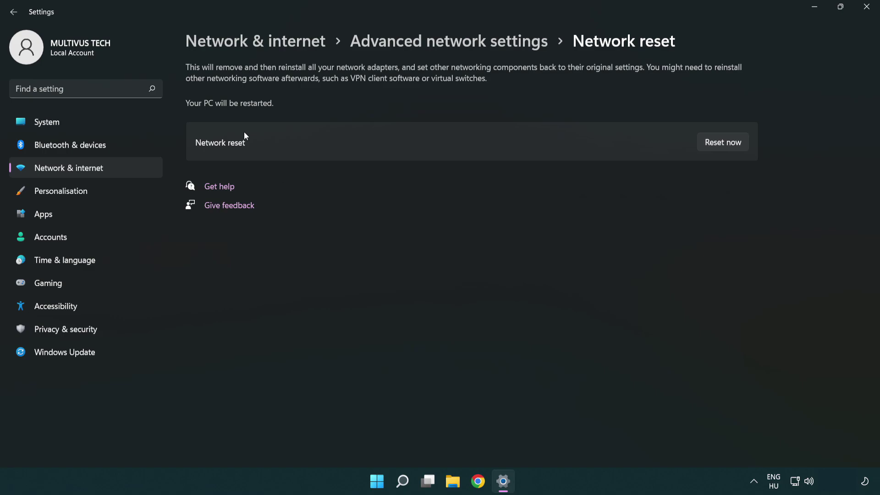
Step: Confirm Reset now with Yes, dismiss the sign-out notice, and close Settings
{"action": "left_click", "coordinate": [732, 146]}
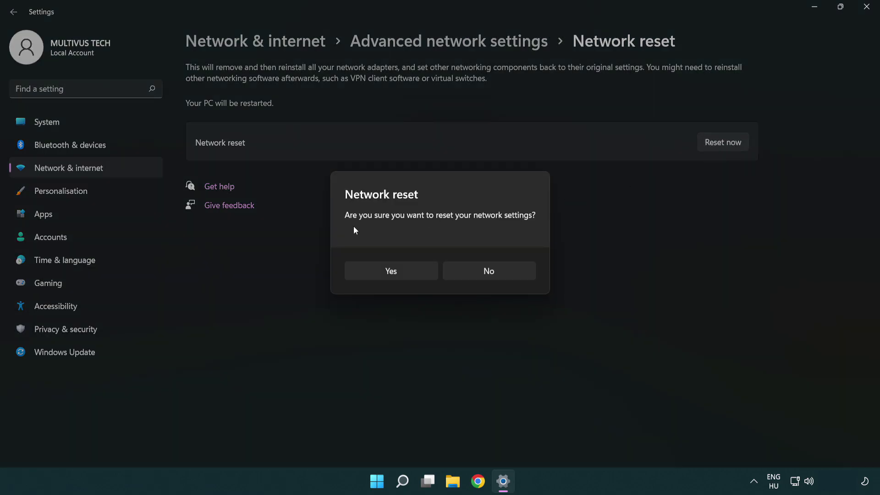
{"action": "left_click", "coordinate": [399, 277]}
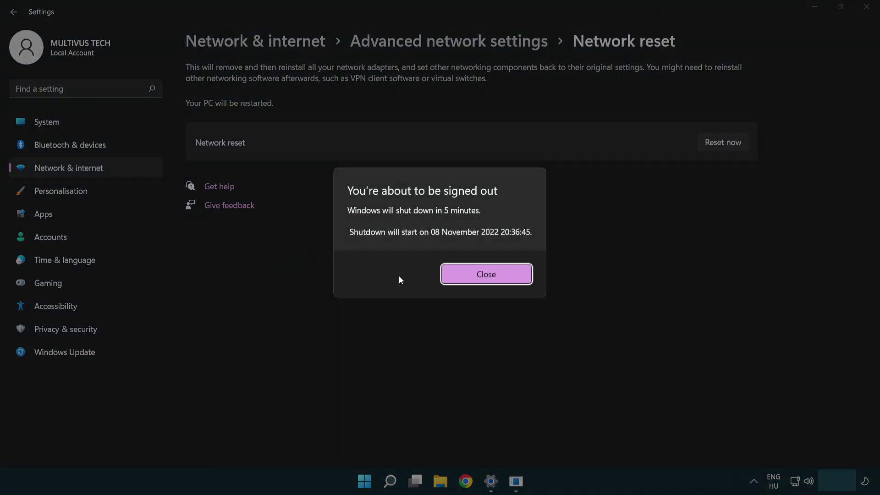
{"action": "left_click", "coordinate": [500, 273]}
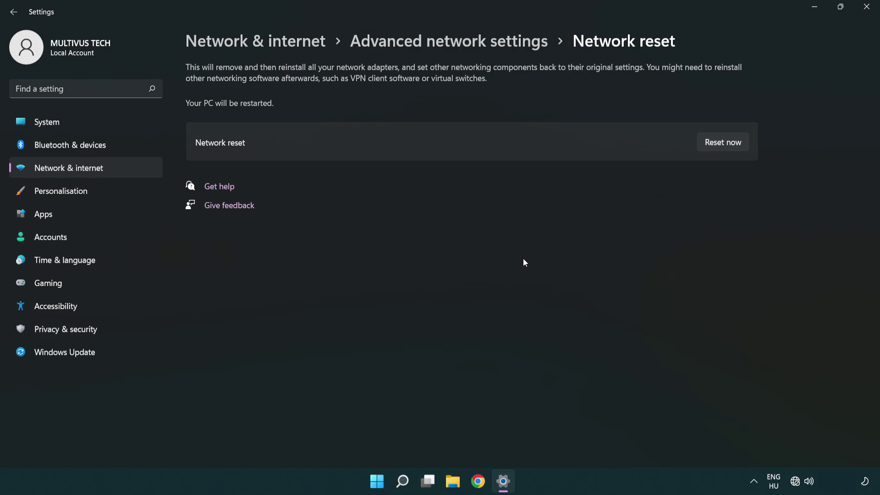
{"action": "left_click", "coordinate": [871, 10]}
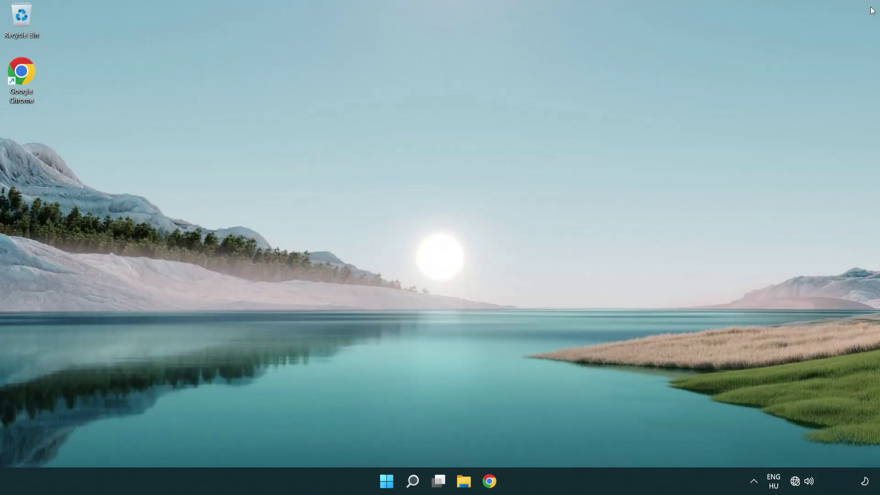
Step: Bring up the Start menu's power options to restart the PC
{"action": "left_click", "coordinate": [390, 480]}
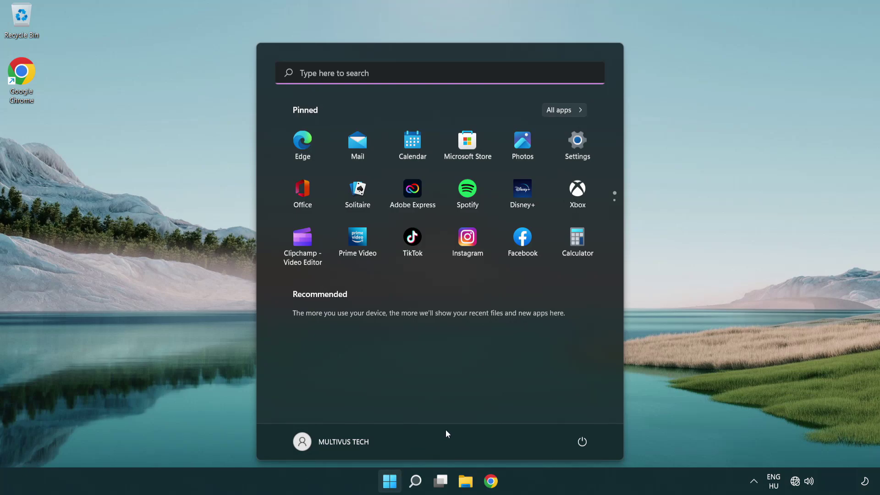
{"action": "left_click", "coordinate": [582, 441]}
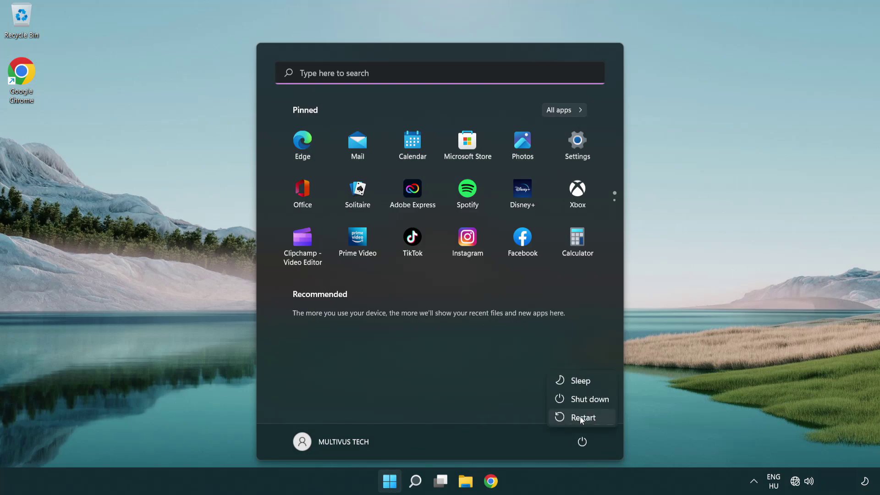